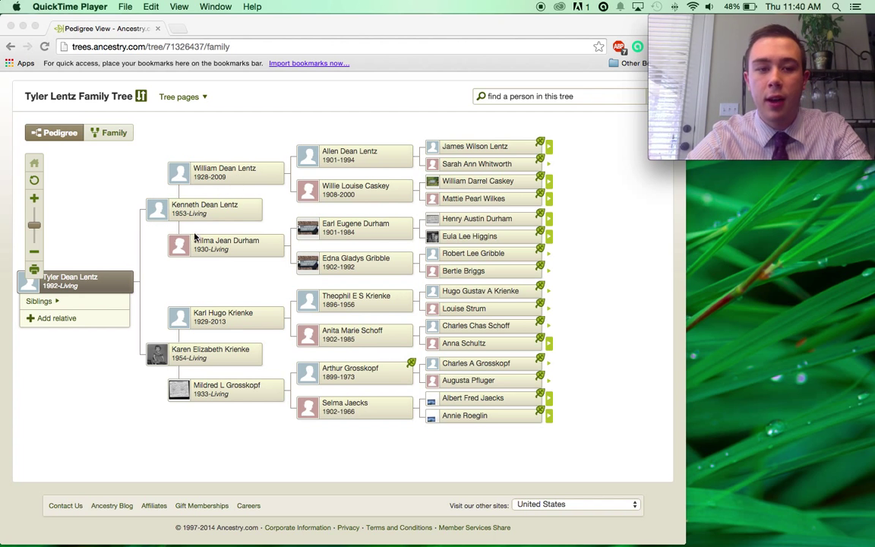
Open the 1953-born father's Media Gallery from the pedigree and bring up the Add Media choices.
left_click(236, 206)
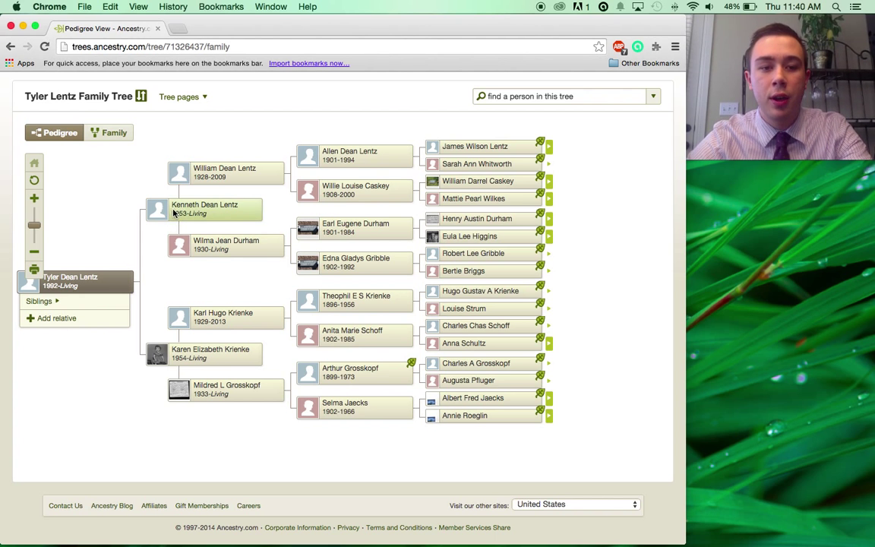
left_click(189, 213)
left_click(189, 214)
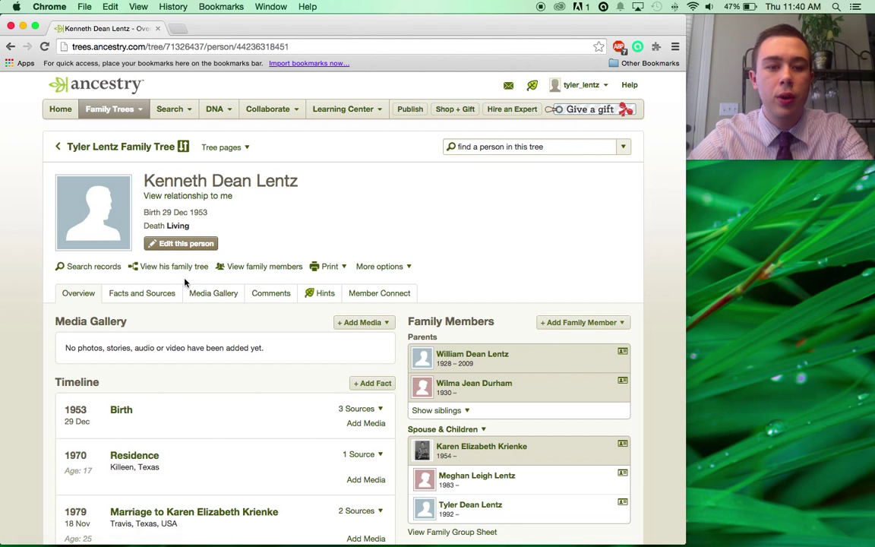
left_click(202, 297)
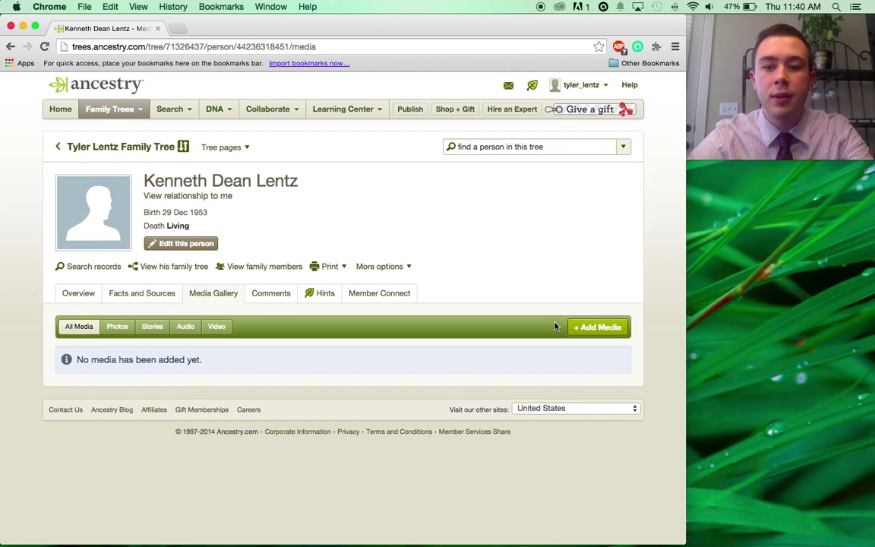
left_click(601, 336)
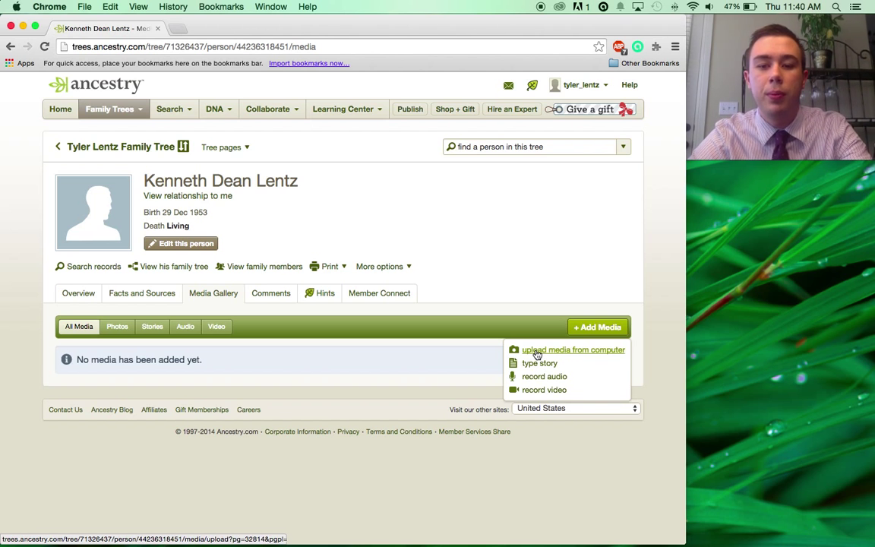
left_click(537, 351)
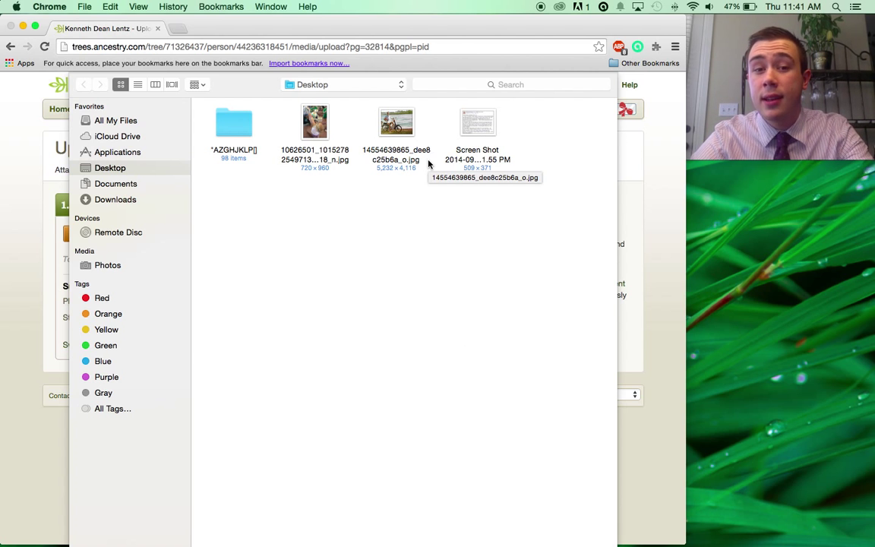
left_click(396, 123)
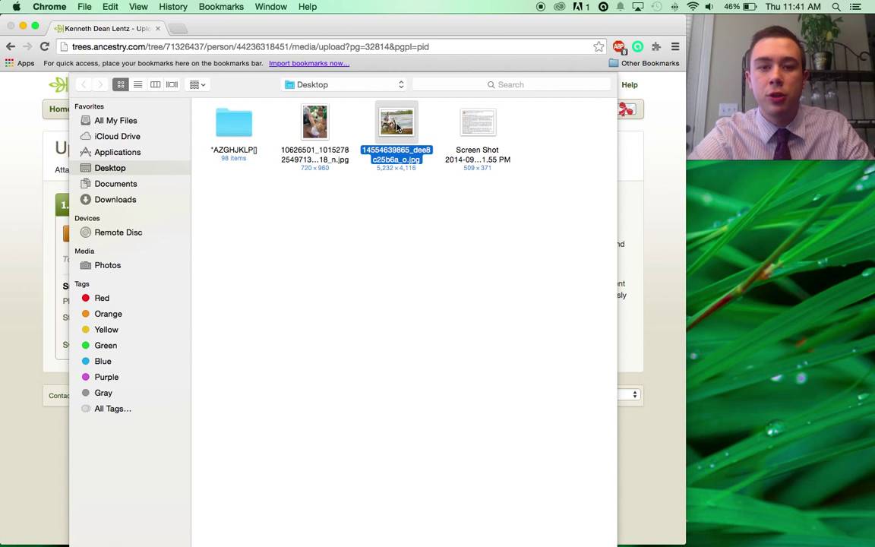
double_click(396, 127)
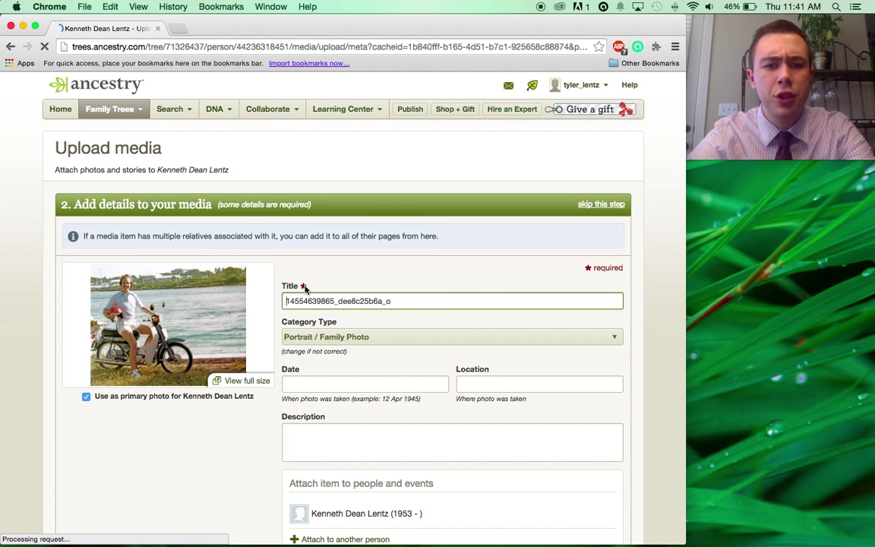
Change the photo's Category Type from Portrait / Family Photo to Other.
scroll(300, 277, "down", 2)
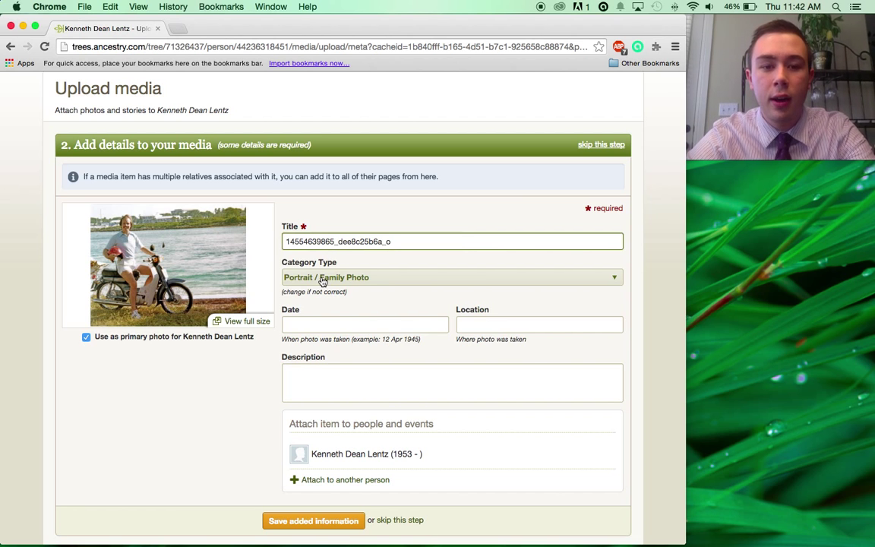
left_click(322, 278)
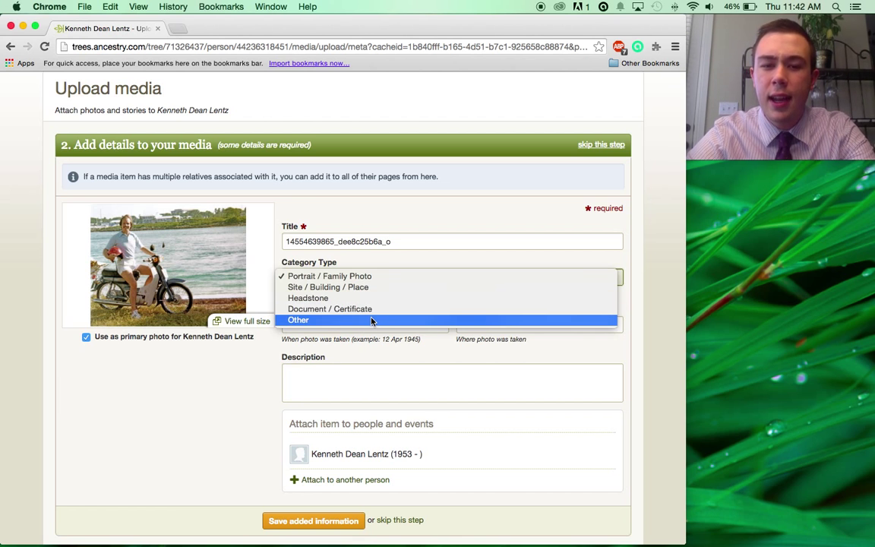
left_click(371, 320)
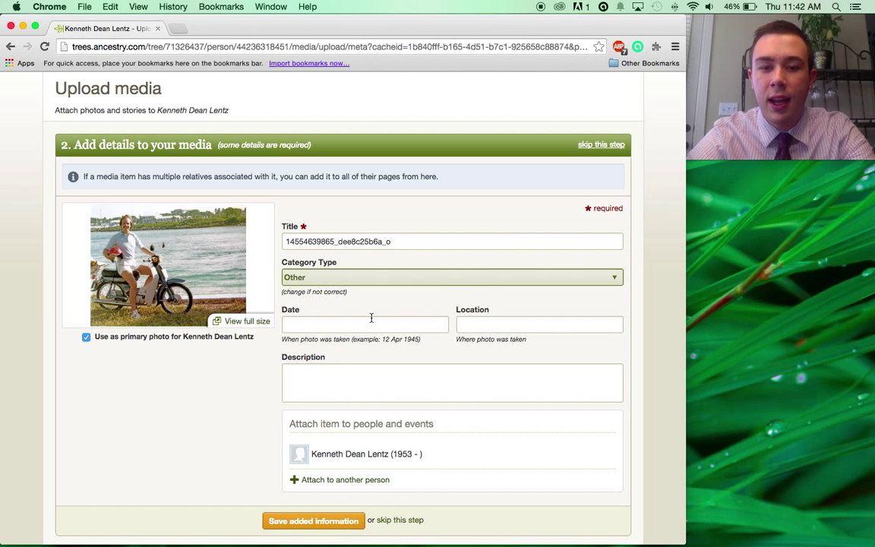
Enter XX XXX 1979 as the photo's date and Bahamas as its location.
left_click(371, 317)
mouse_move(643, 523)
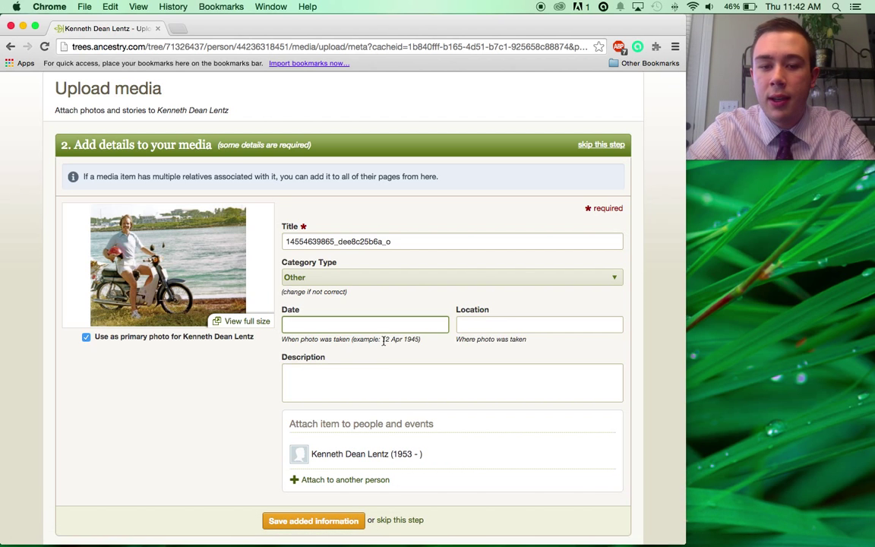
left_click_drag(382, 338, 404, 346)
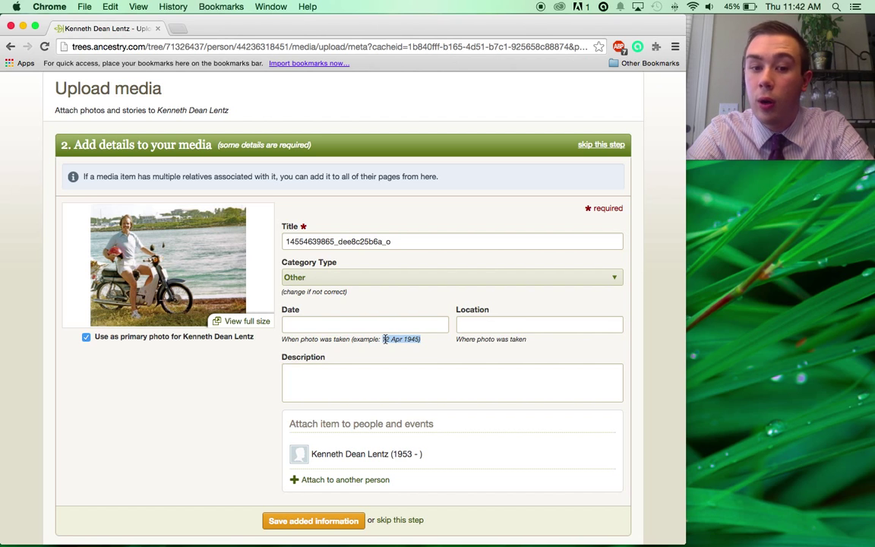
left_click(341, 325)
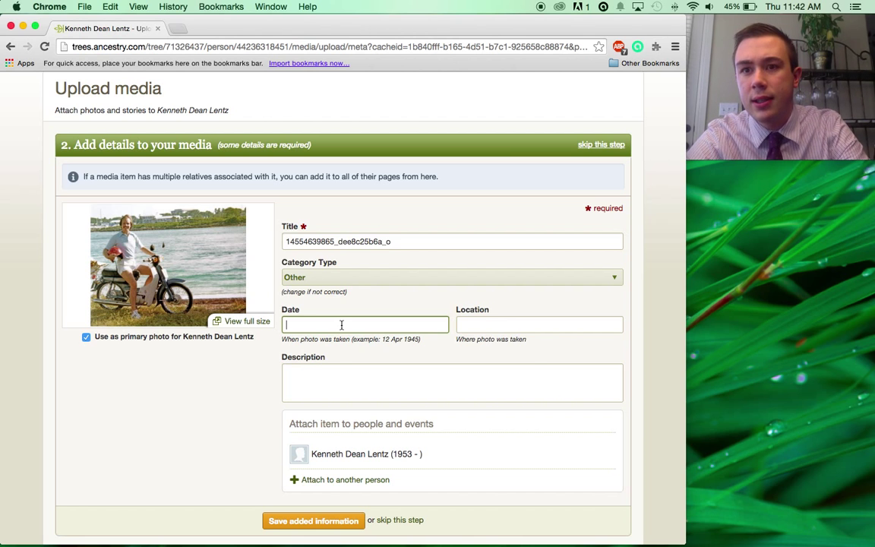
type("XX")
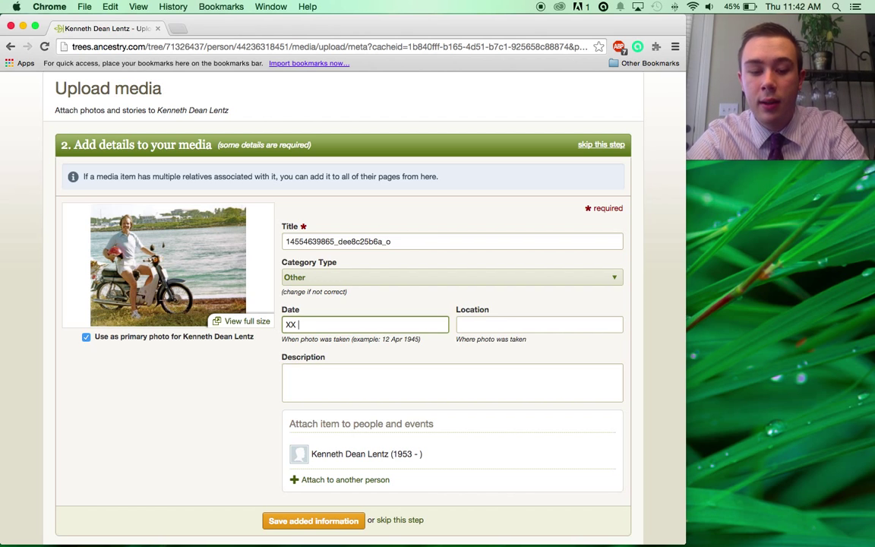
type(" XXX")
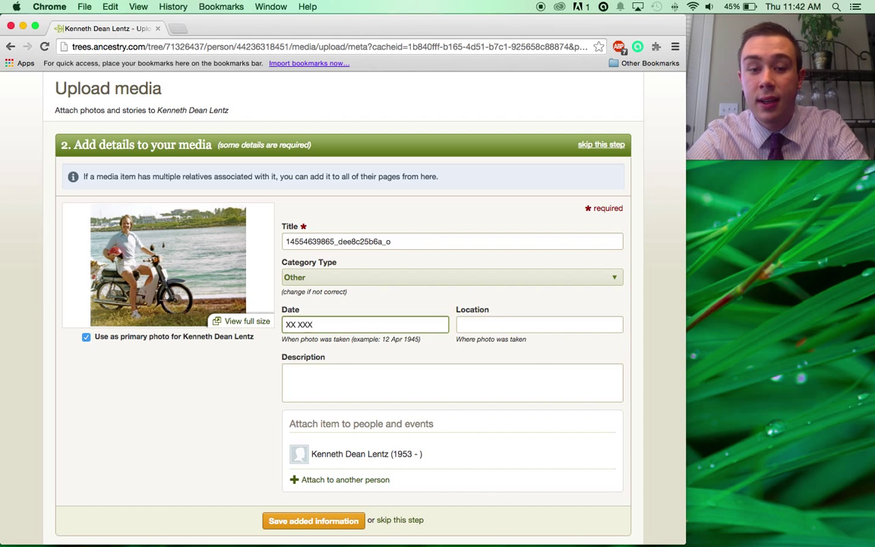
type(" 198")
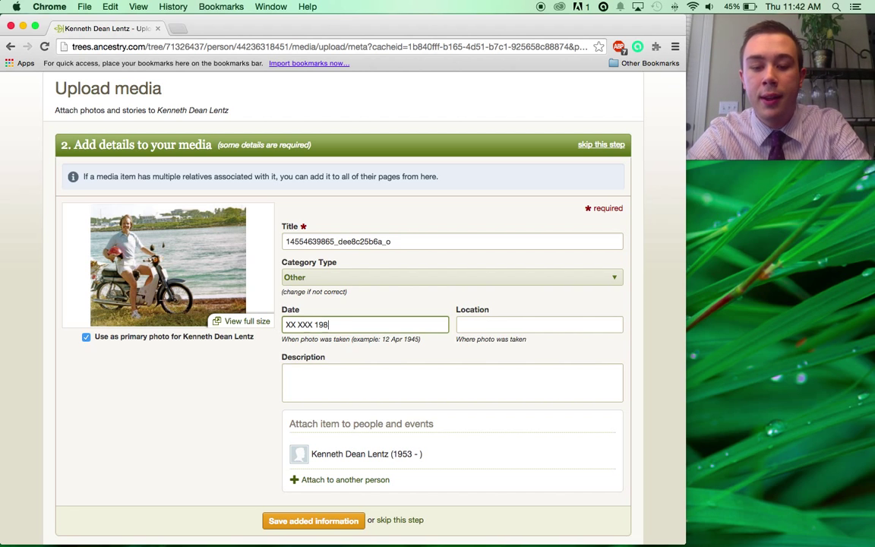
key("BackSpace")
type("79")
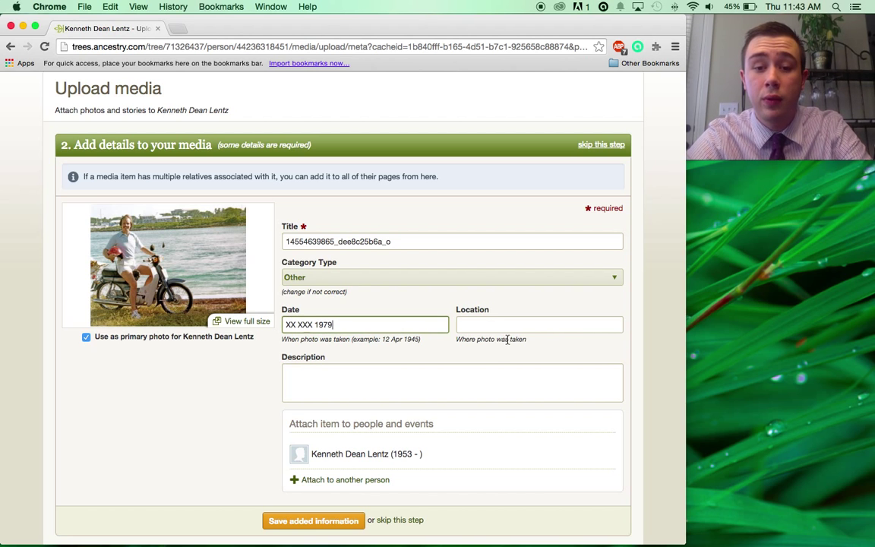
left_click(483, 326)
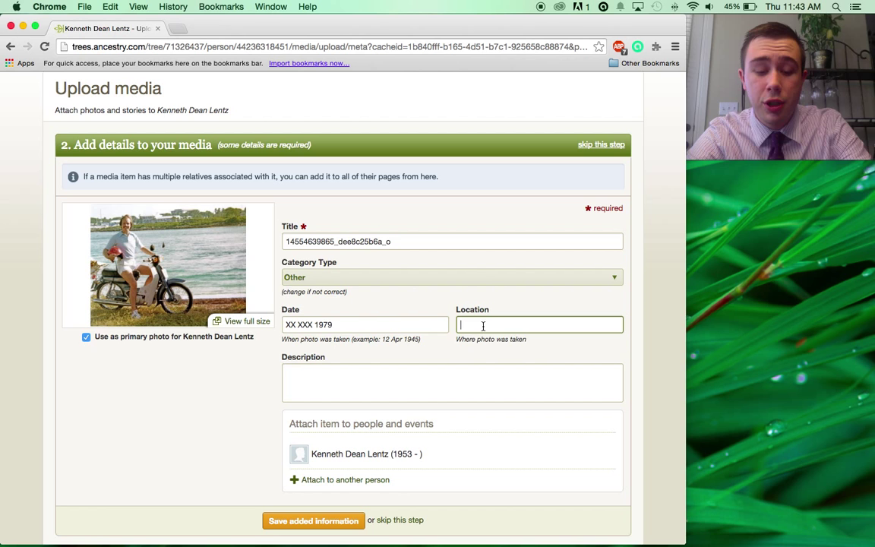
type("Bahaamas")
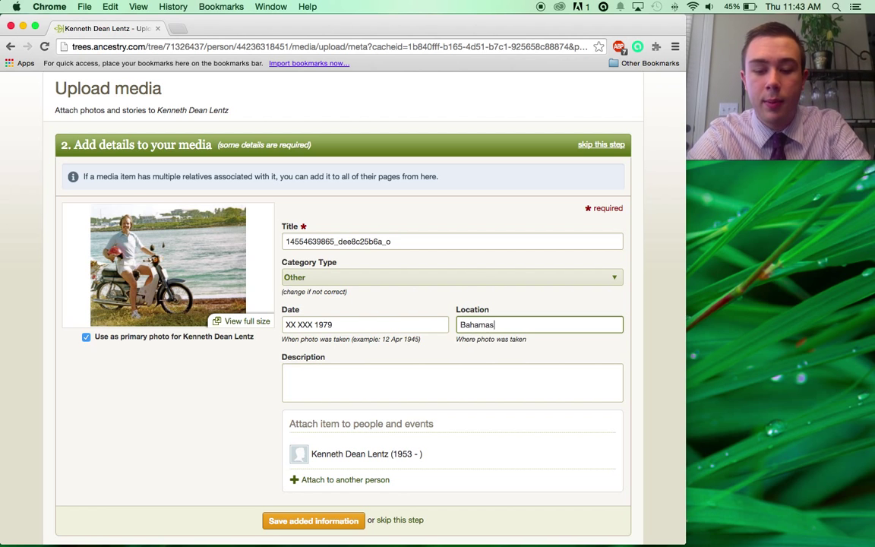
Describe the photo as him riding a Vespa Scooter on his 1979 Bahamas honeymoon with his spouse.
left_click(477, 385)
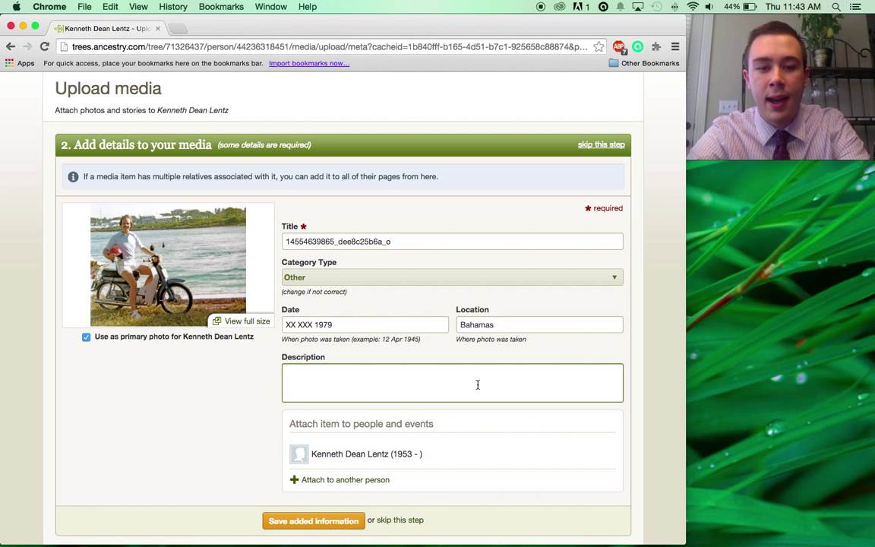
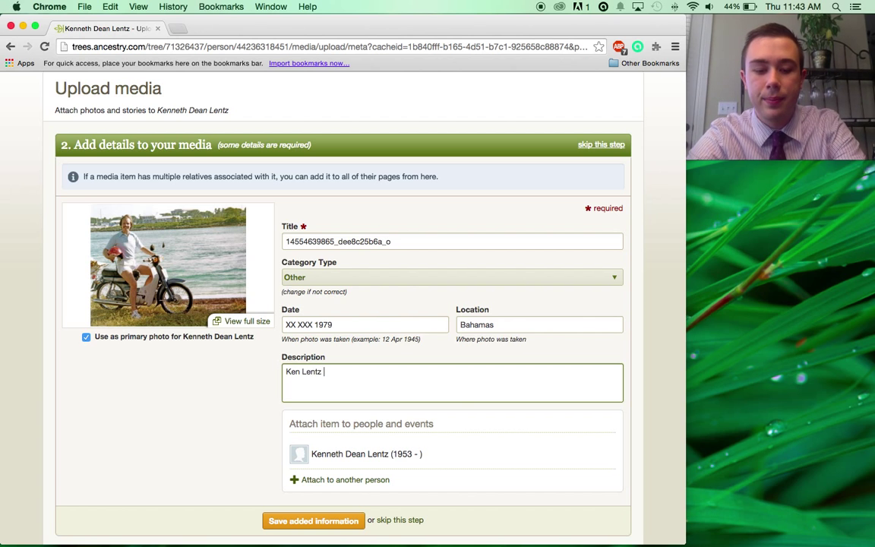
type("riding a ")
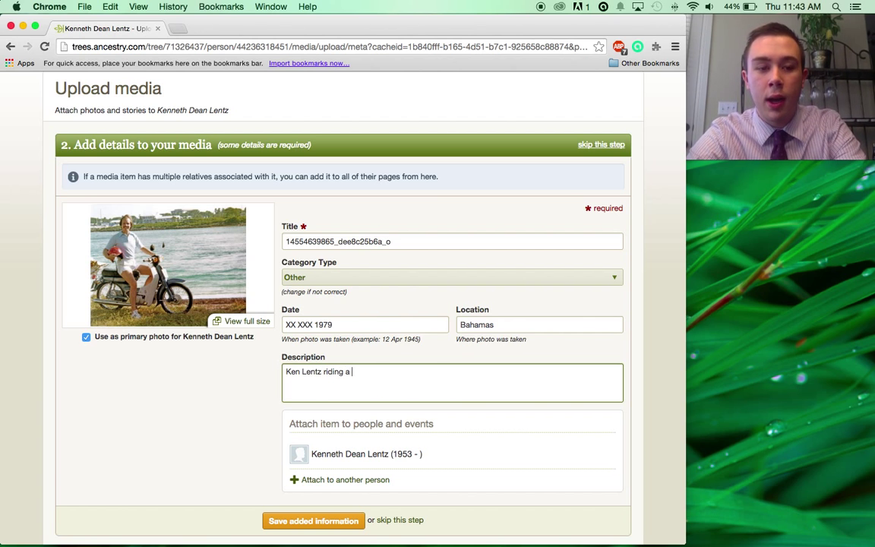
type("Vespa ")
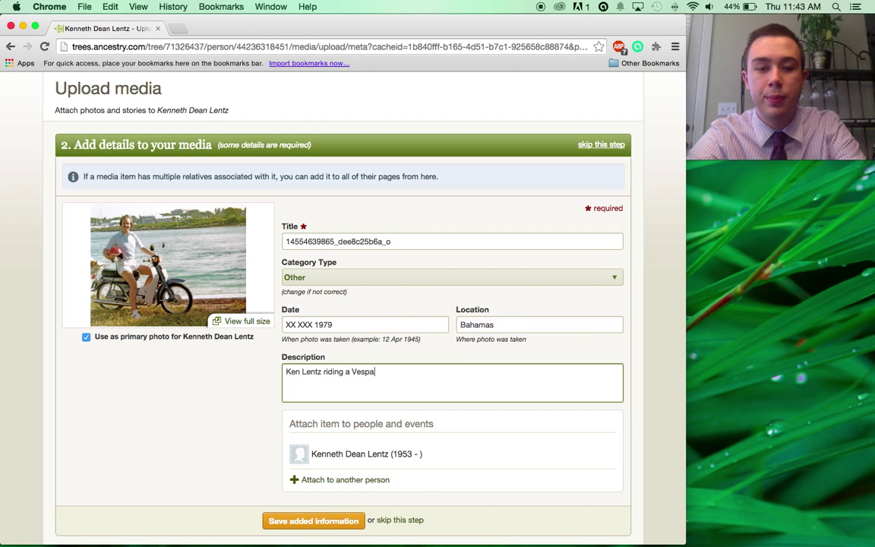
type("Scooter ")
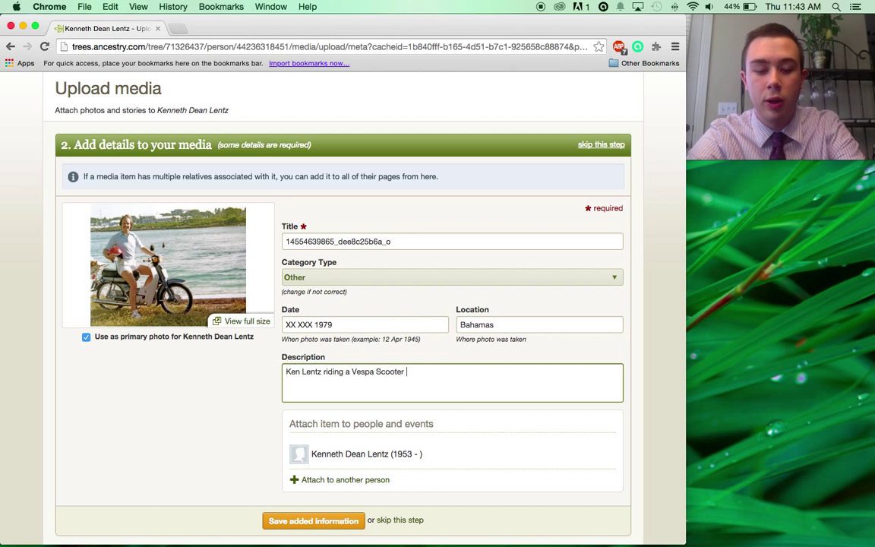
type("during his h")
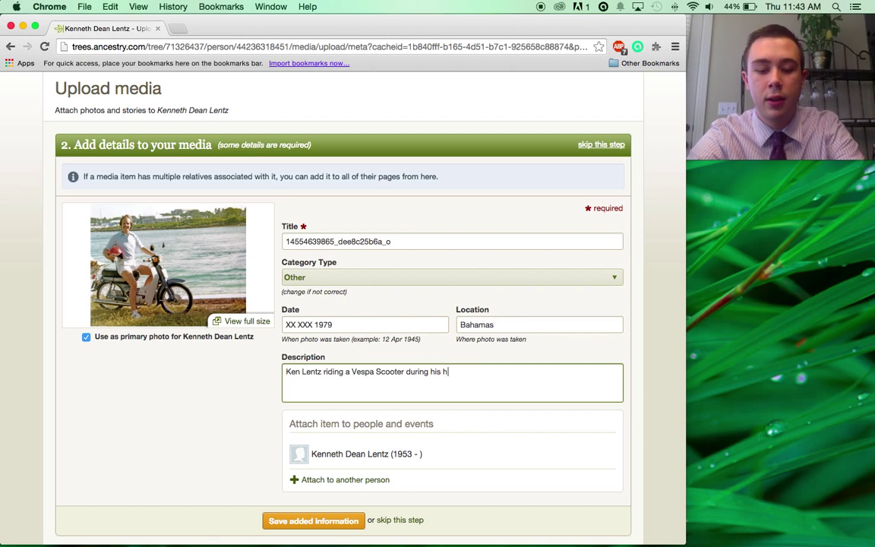
type("oneymoon i")
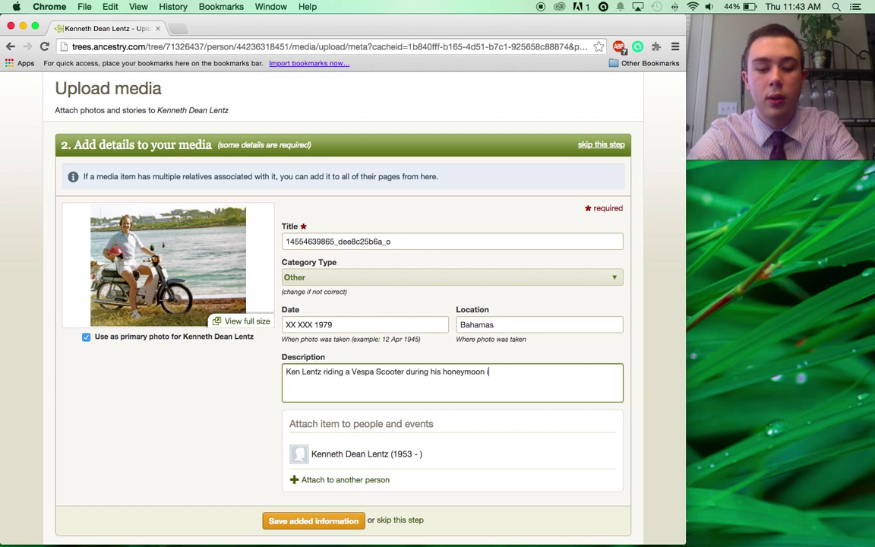
type("n 1979")
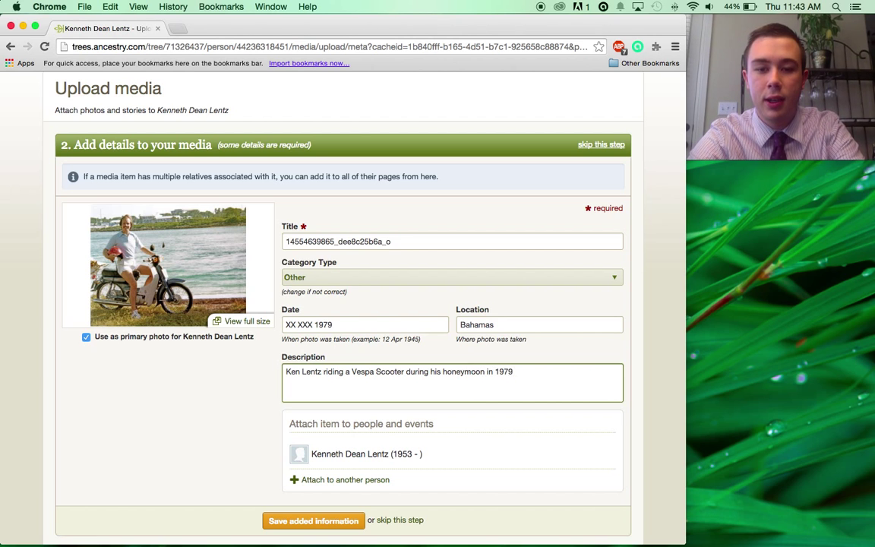
type(". The ")
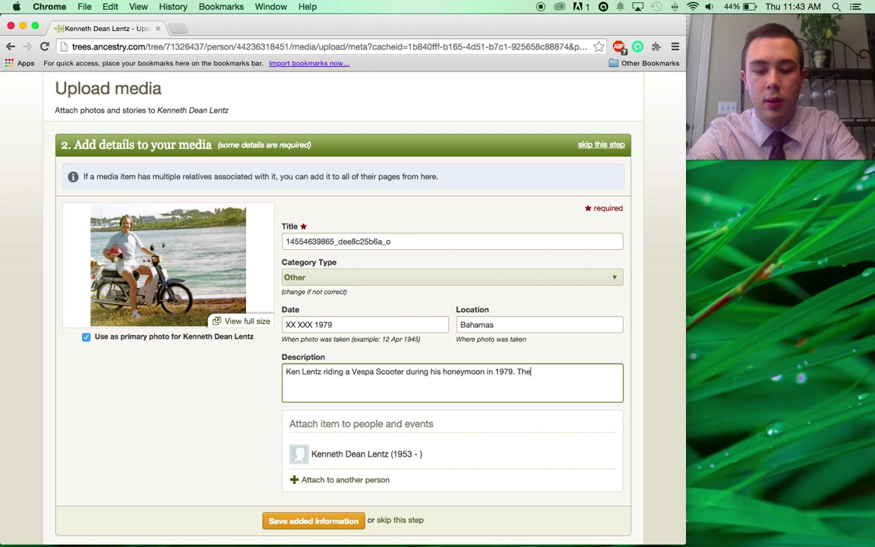
type("honeymoo")
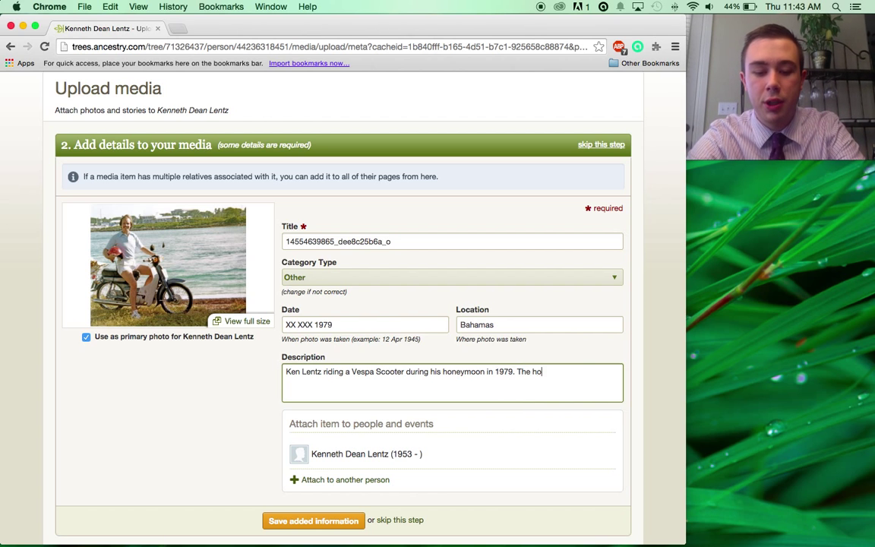
type("n ")
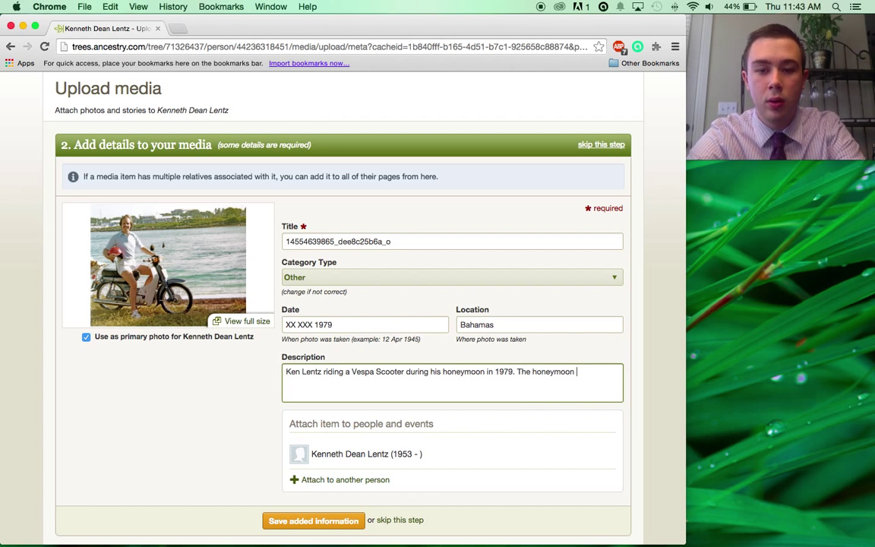
type("was in the Ba")
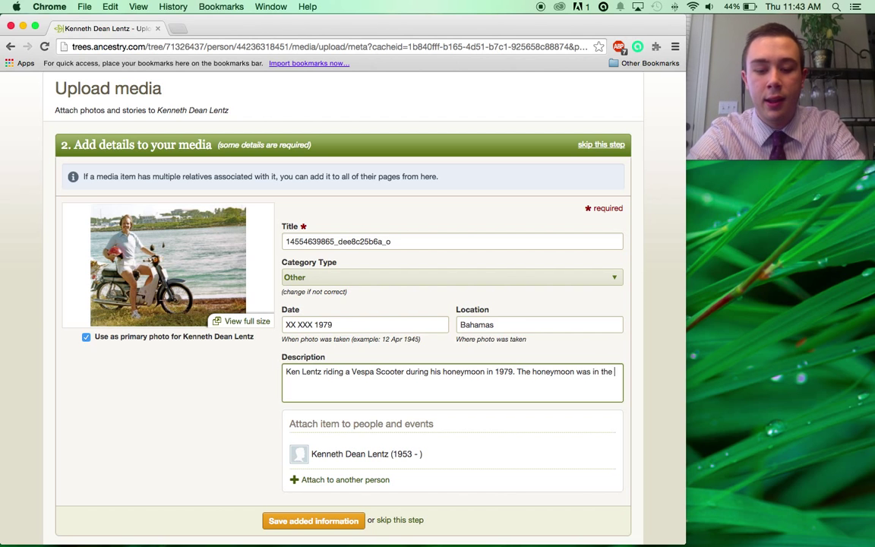
key("BackSpace")
key("BackSpace")
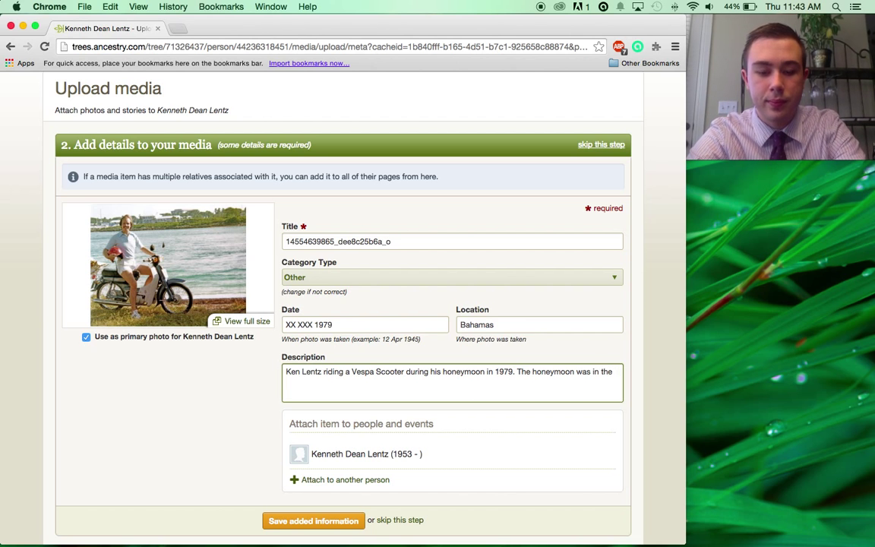
type("Bahamas, and ")
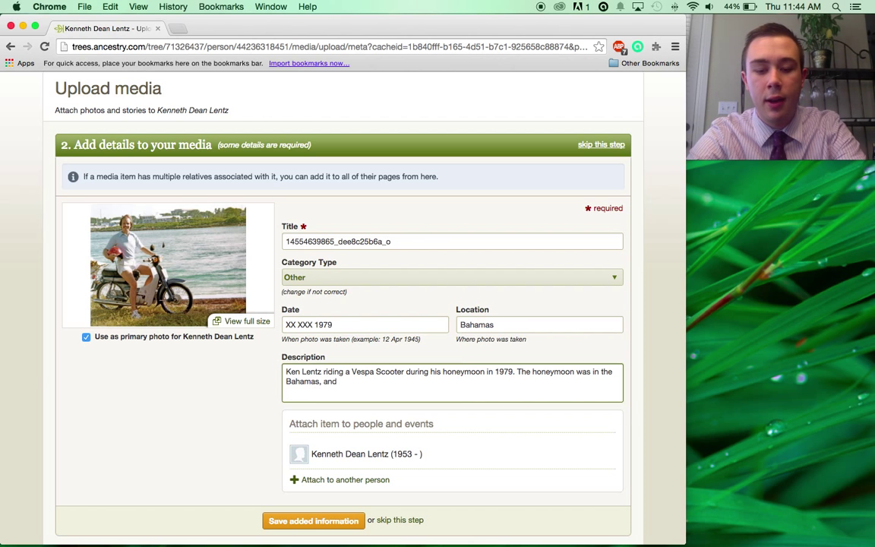
type("was with ")
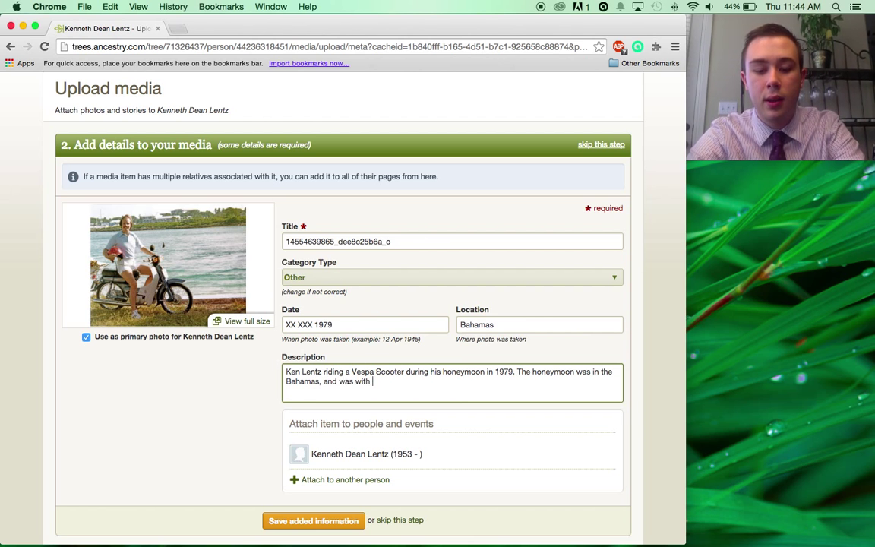
type("his spouse ")
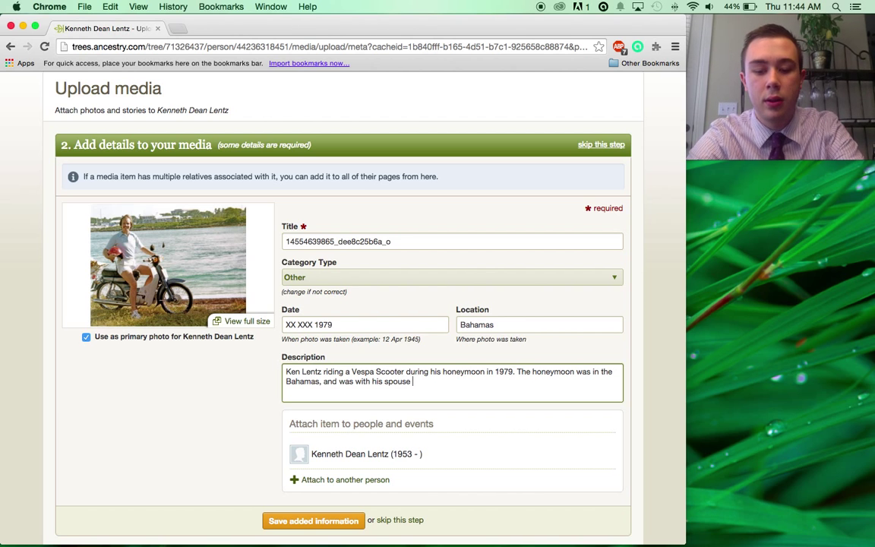
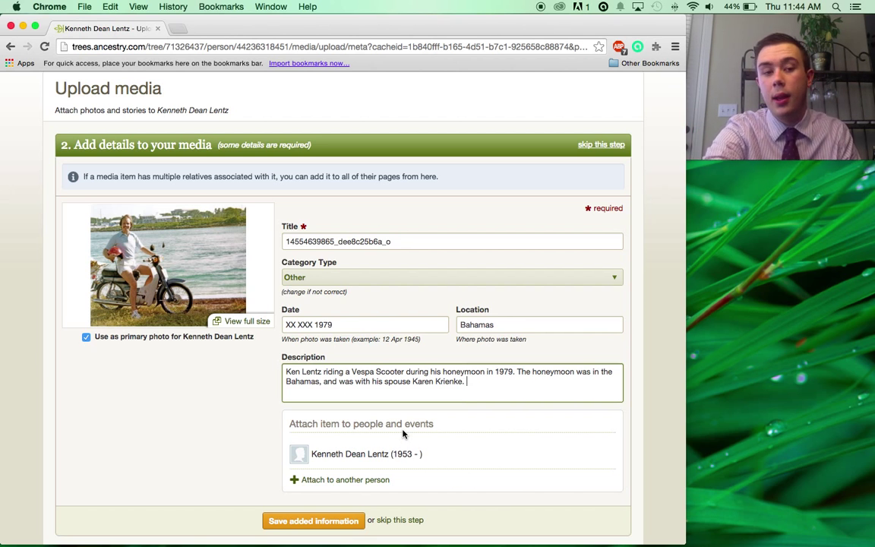
left_click(362, 481)
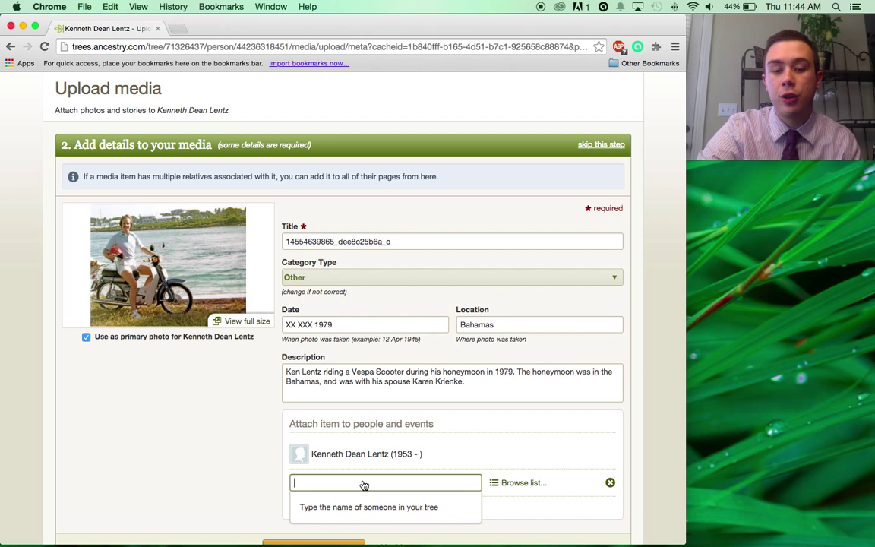
scroll(343, 453, "down", 3)
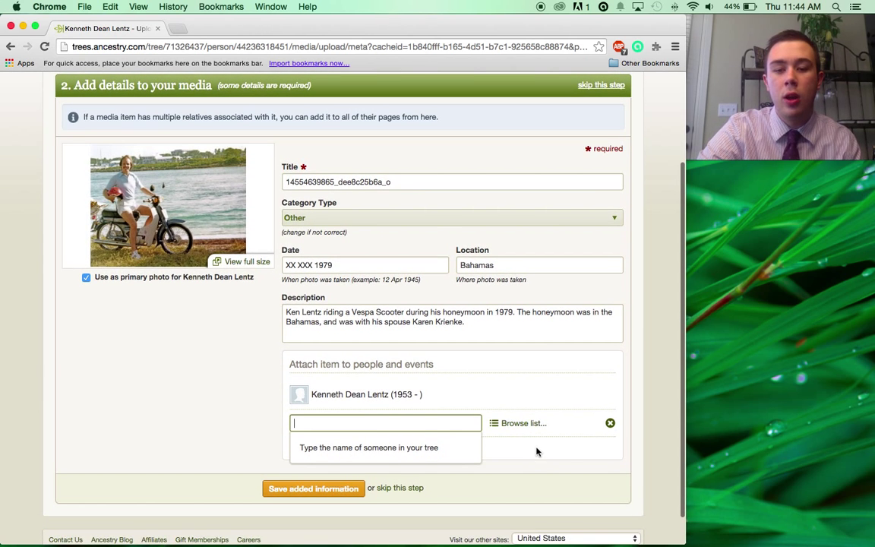
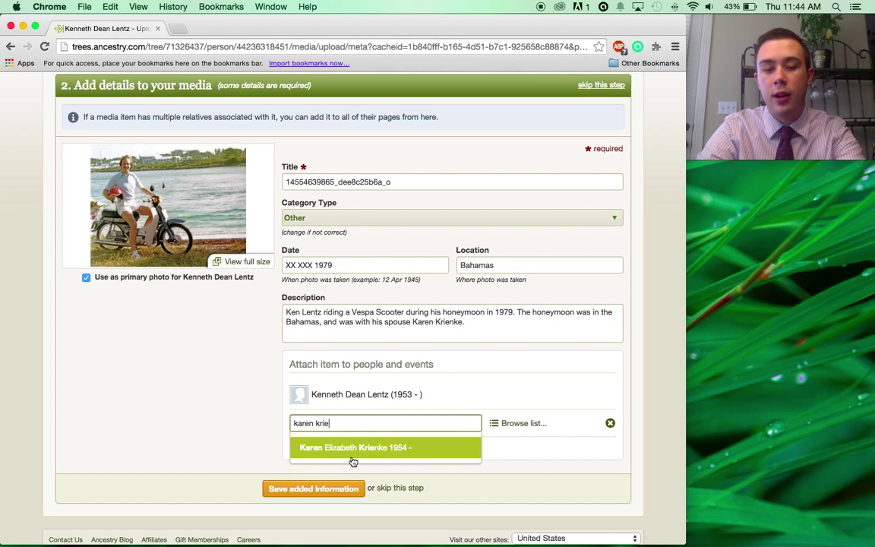
left_click(609, 422)
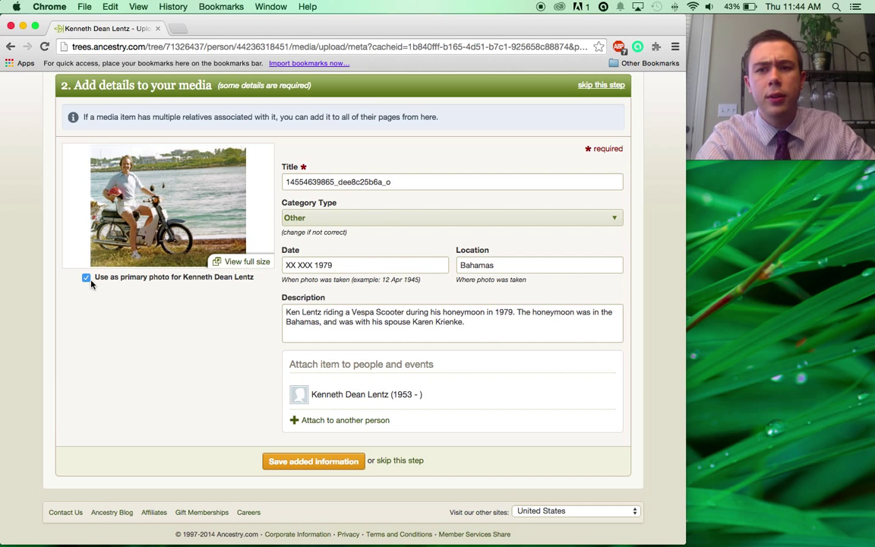
Save the photo's added date, location and description details.
left_click(297, 467)
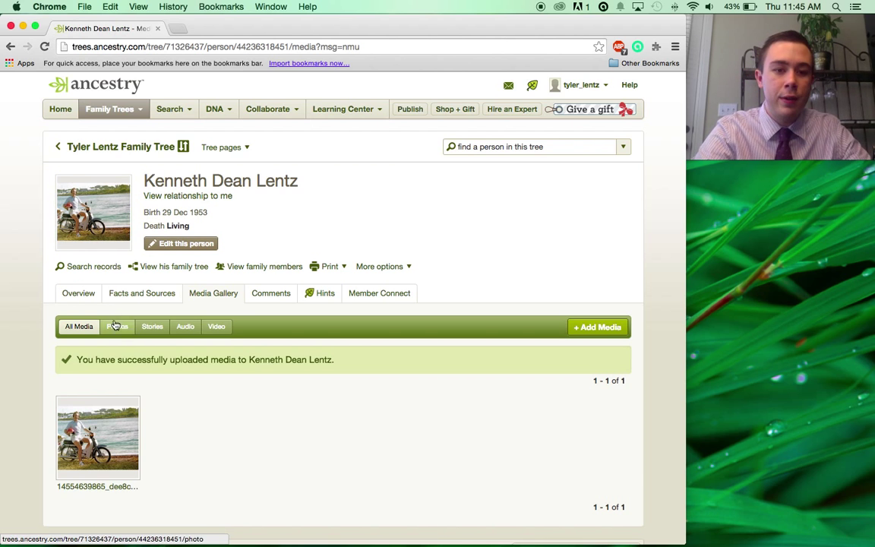
Go to his Overview page and review the Media Gallery summary showing Photos (1).
left_click(97, 296)
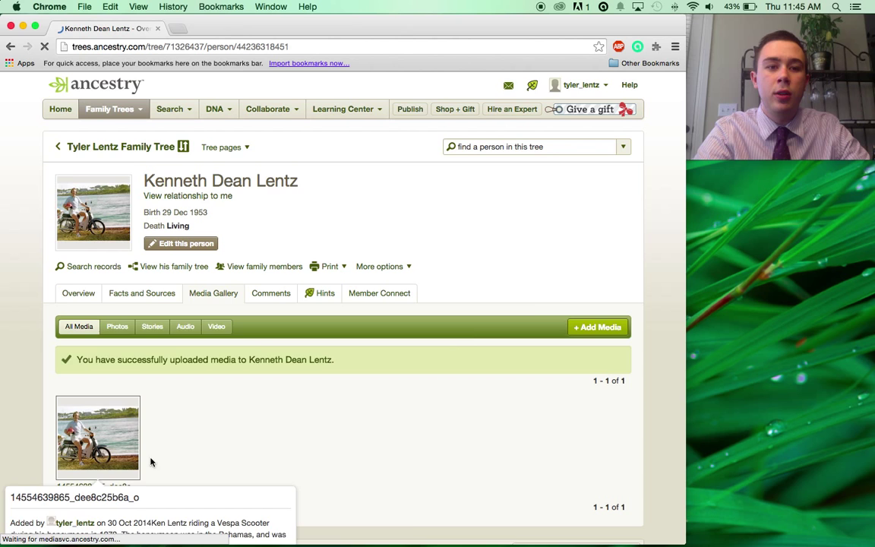
scroll(320, 339, "down", 1)
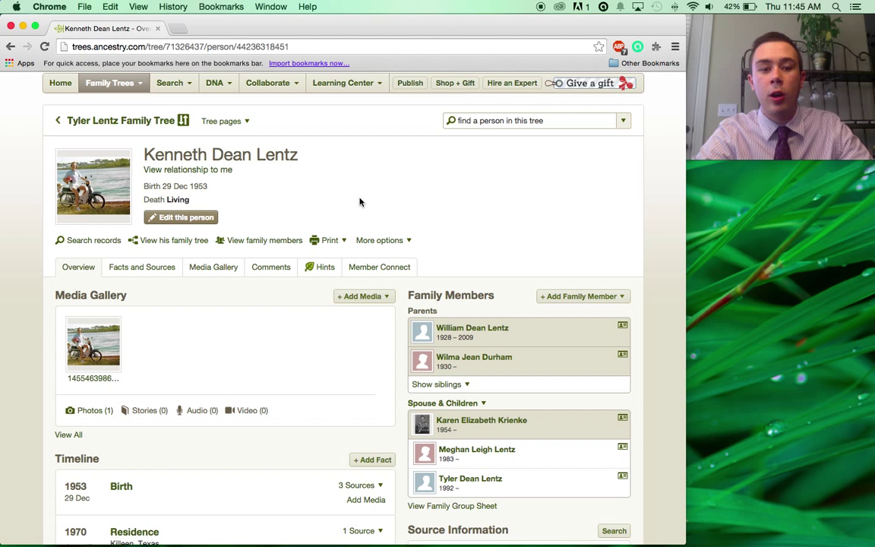
scroll(332, 205, "down", 3)
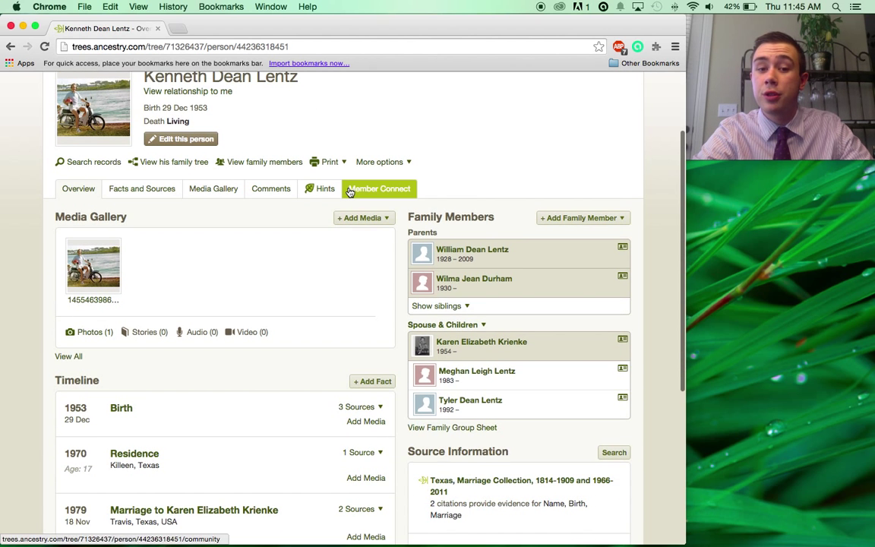
scroll(315, 392, "down", 3)
scroll(316, 392, "up", 5)
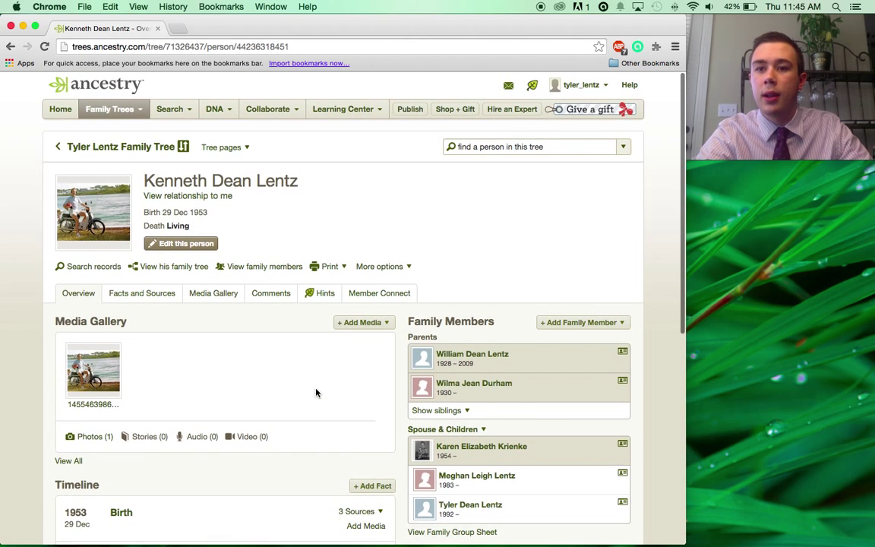